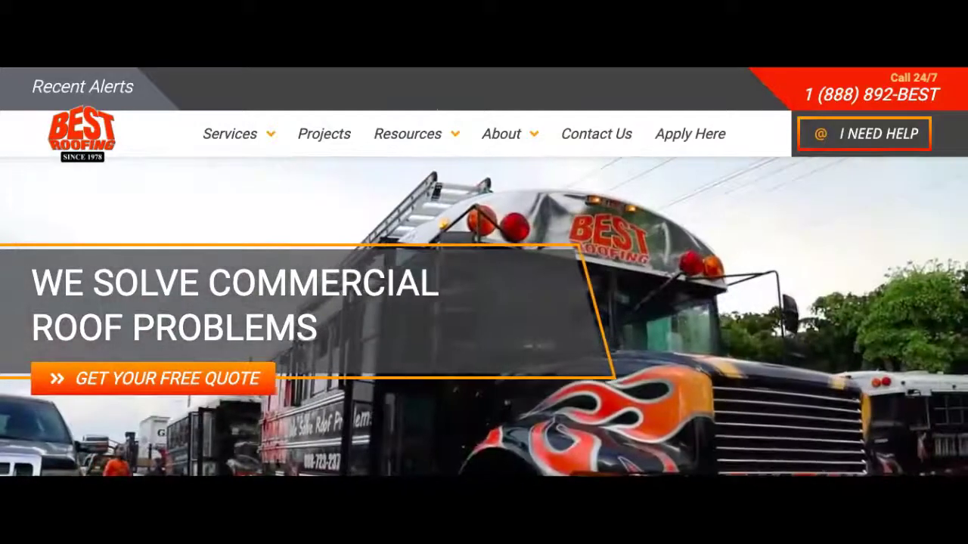
Review the Google results and select the 'roofing Miami fl' search query.
{"action": "scroll", "coordinate": [484, 272], "scroll_direction": "down", "scroll_amount": 10}
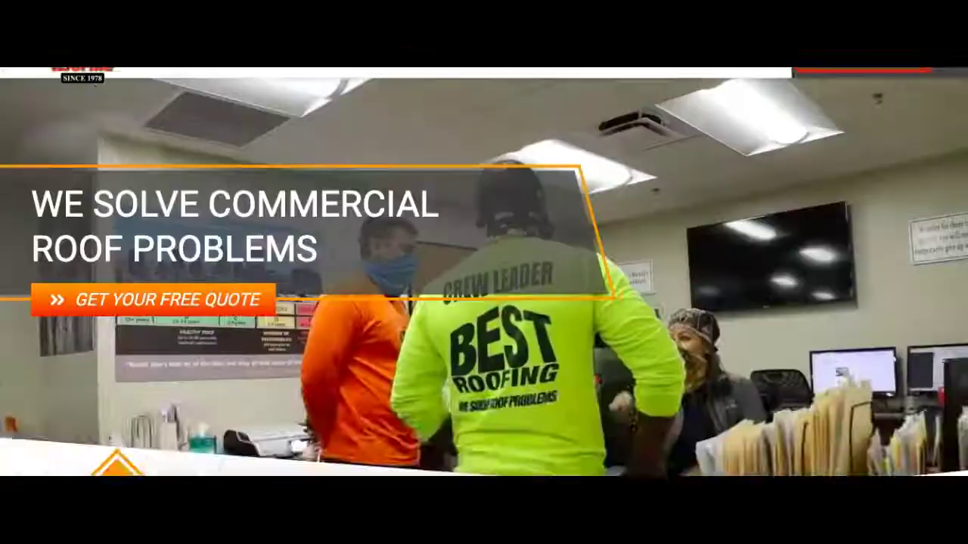
{"action": "scroll", "coordinate": [484, 272], "scroll_direction": "up", "scroll_amount": 2}
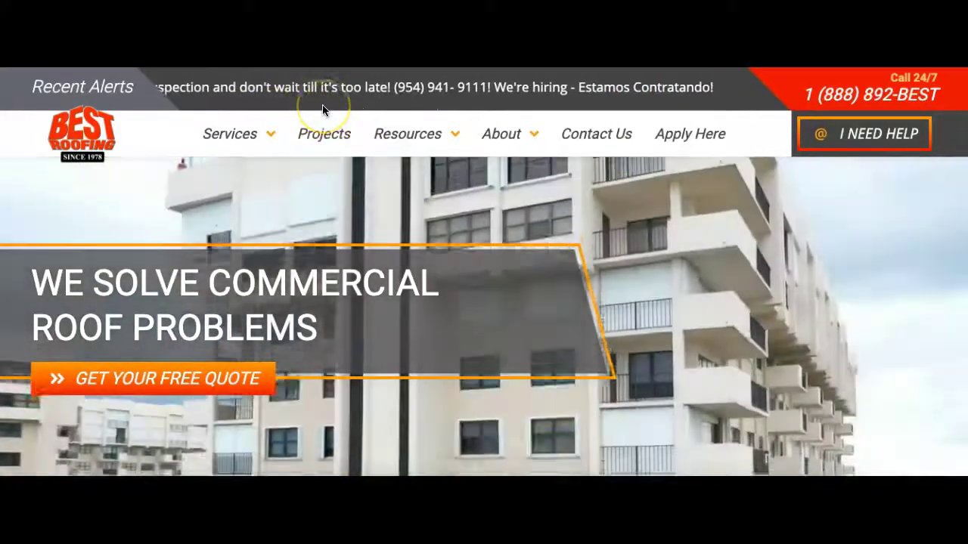
{"action": "mouse_move", "coordinate": [225, 141]}
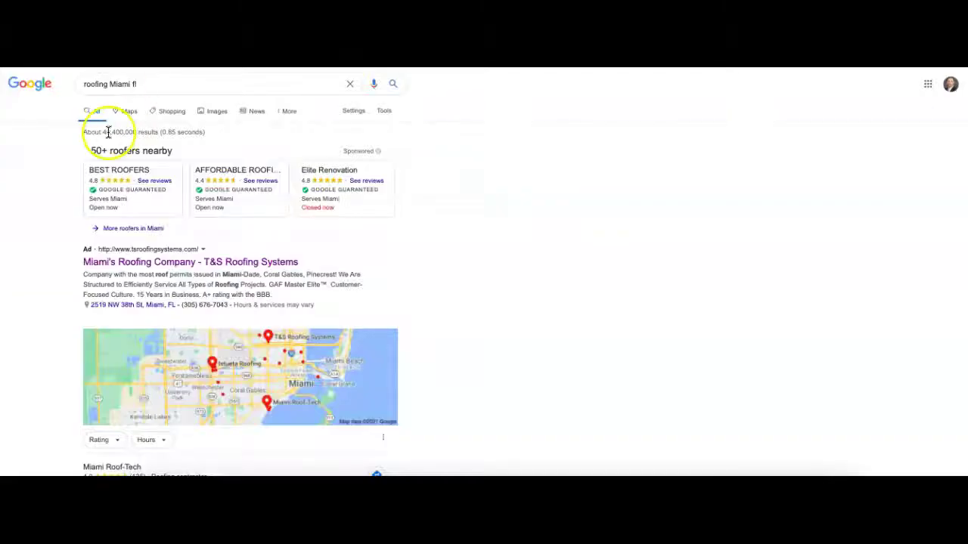
{"action": "left_click_drag", "start_coordinate": [142, 83], "coordinate": [89, 82]}
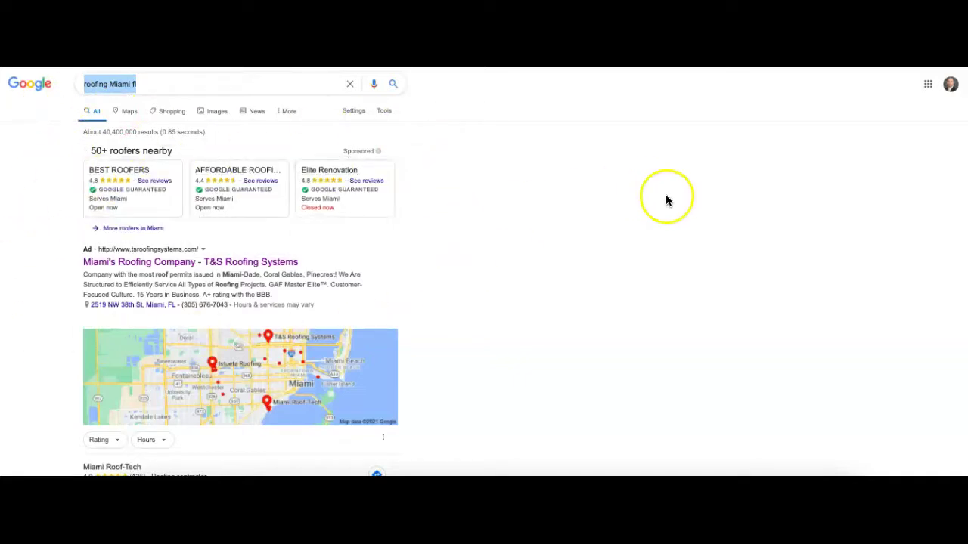
Scroll further through the roofing results and dismiss the search suggestions.
{"action": "scroll", "coordinate": [240, 273], "scroll_direction": "down", "scroll_amount": 3}
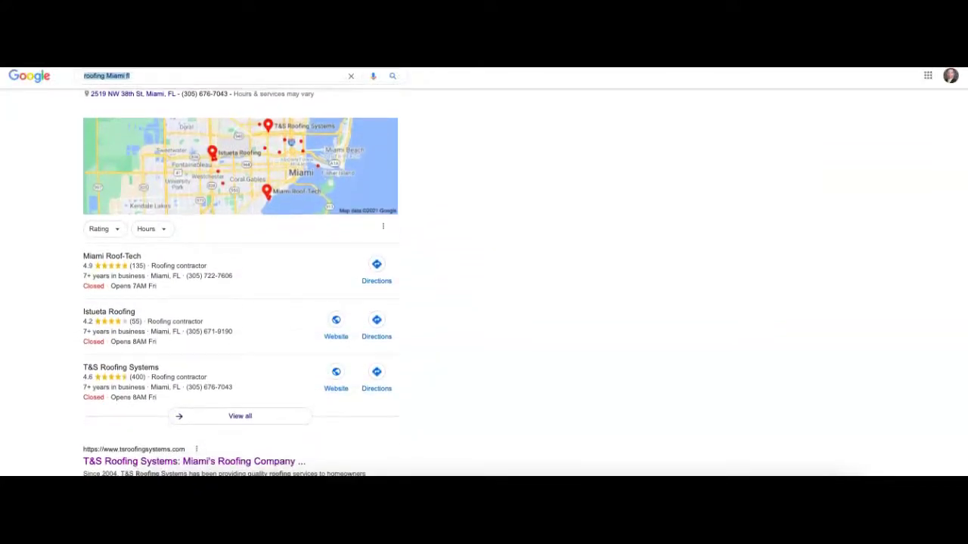
{"action": "scroll", "coordinate": [592, 168], "scroll_direction": "down", "scroll_amount": 1}
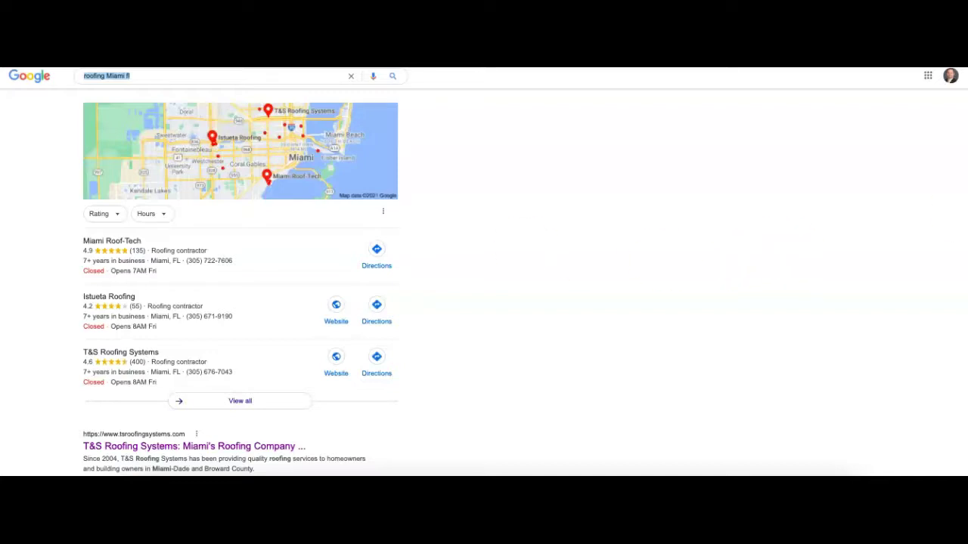
{"action": "scroll", "coordinate": [240, 287], "scroll_direction": "down", "scroll_amount": 5}
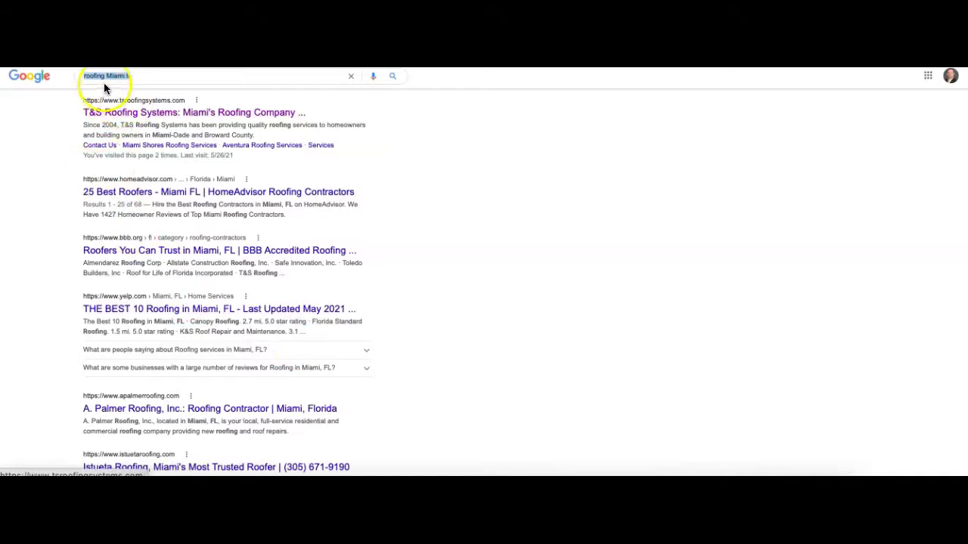
{"action": "left_click", "coordinate": [144, 76]}
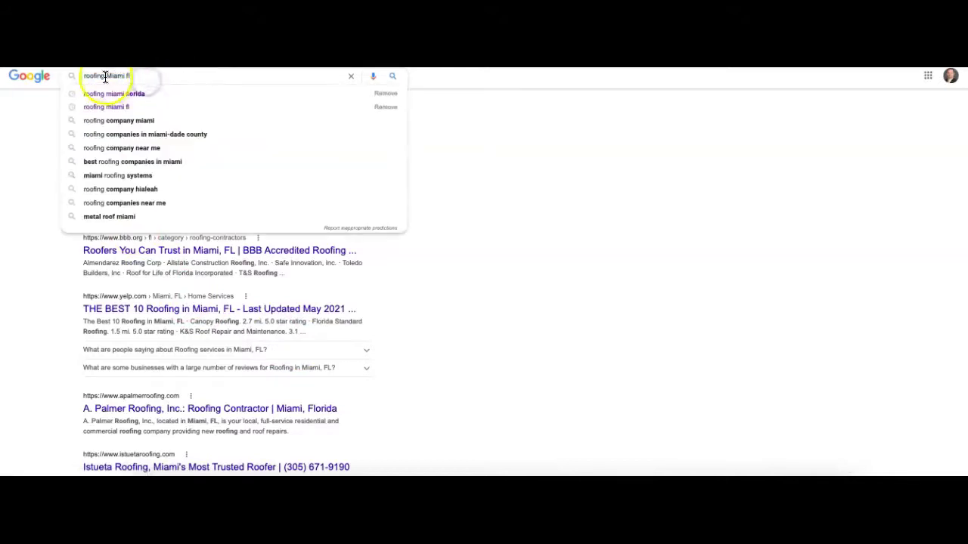
{"action": "left_click", "coordinate": [557, 156]}
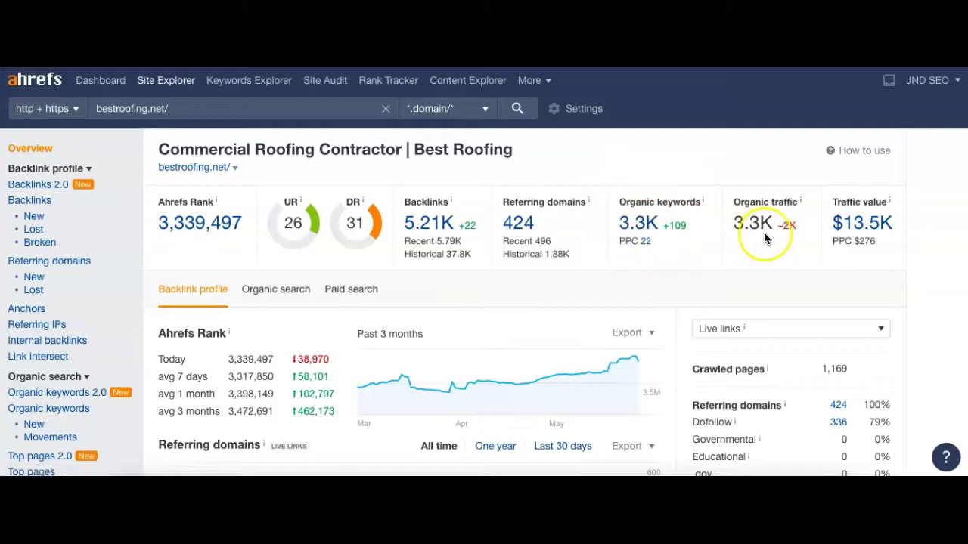
{"action": "left_click_drag", "start_coordinate": [727, 220], "coordinate": [772, 240]}
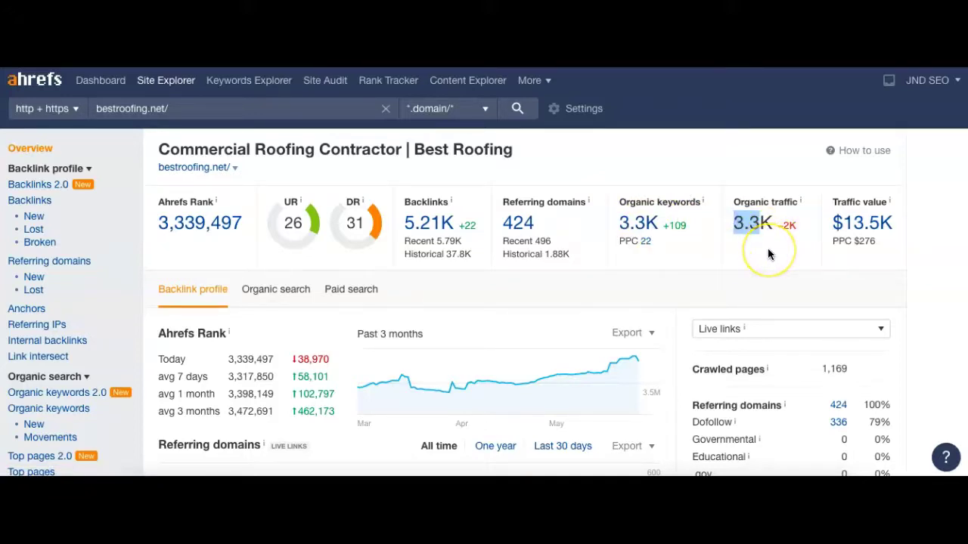
Open bestroofing.net's organic keywords report and highlight the 2,200 volume for 'bitumen roof'.
{"action": "left_click", "coordinate": [645, 226]}
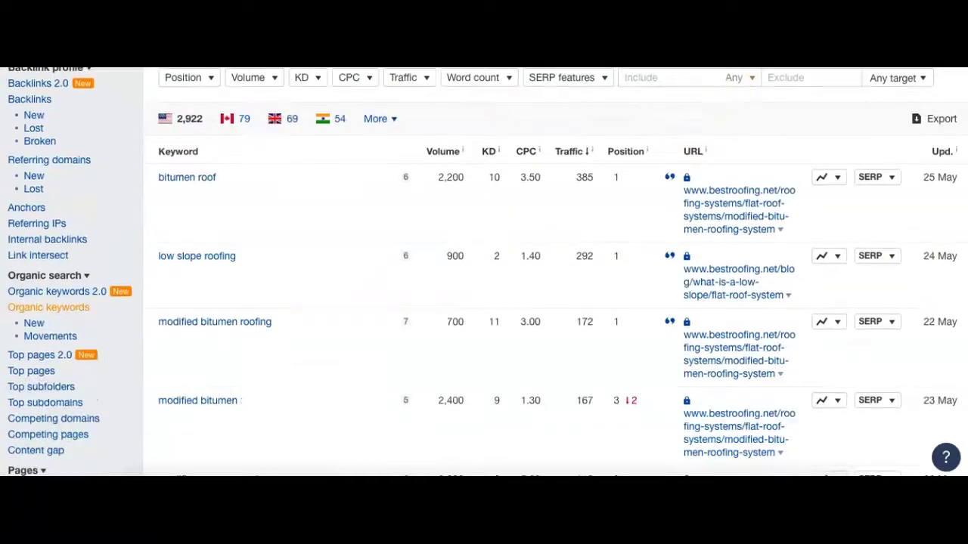
{"action": "scroll", "coordinate": [391, 227], "scroll_direction": "down", "scroll_amount": 2}
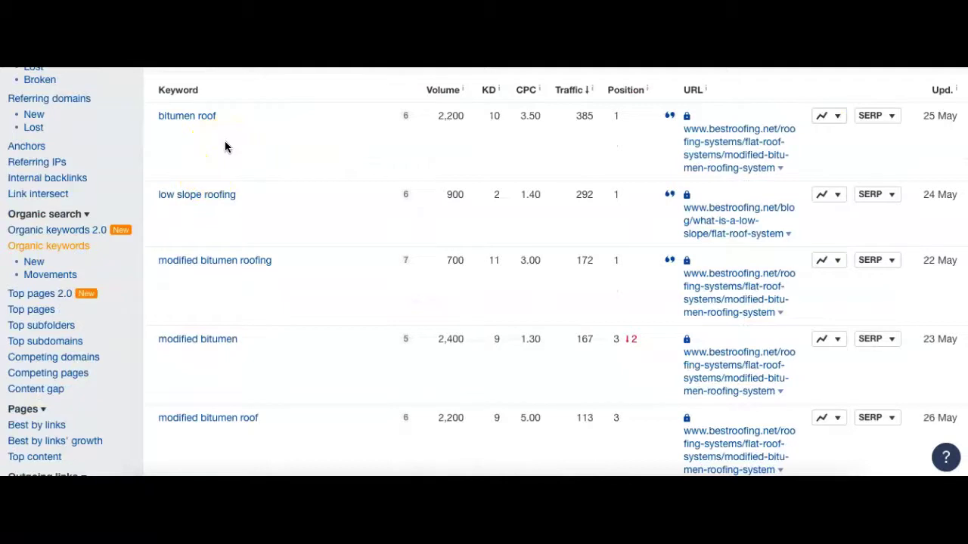
{"action": "left_click_drag", "start_coordinate": [464, 116], "coordinate": [439, 116]}
Scroll down through the rest of bestroofing.net's ranking keywords.
{"action": "scroll", "coordinate": [484, 272], "scroll_direction": "down", "scroll_amount": 4}
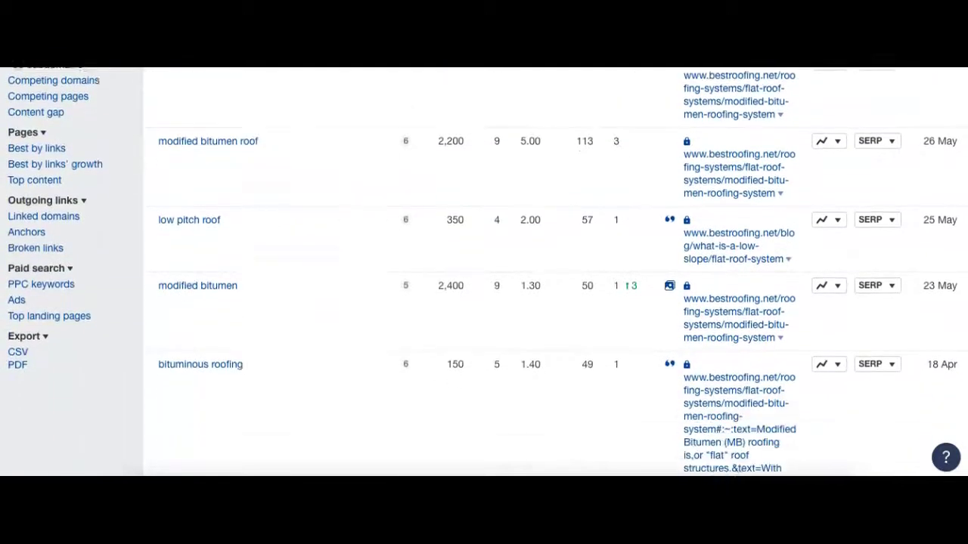
{"action": "scroll", "coordinate": [484, 272], "scroll_direction": "down", "scroll_amount": 5}
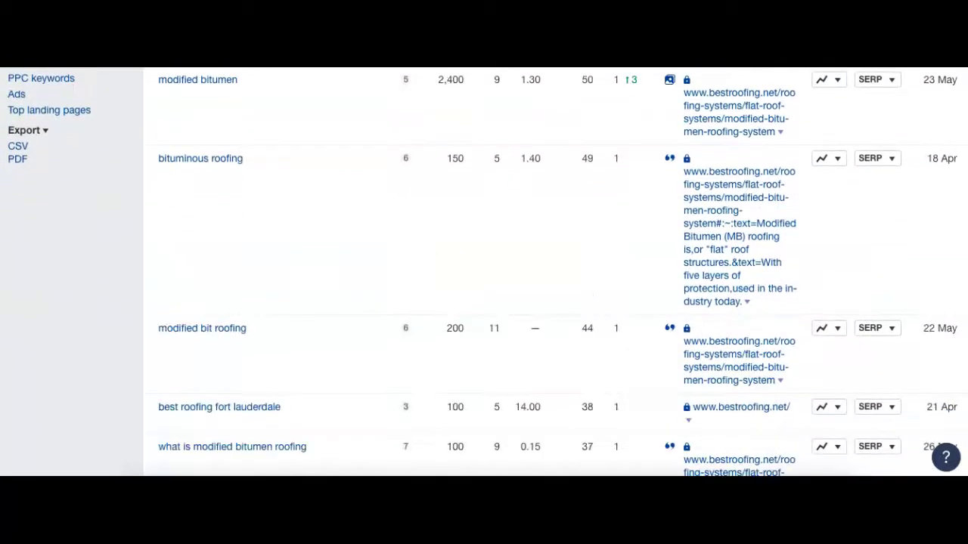
{"action": "scroll", "coordinate": [483, 272], "scroll_direction": "down", "scroll_amount": 3}
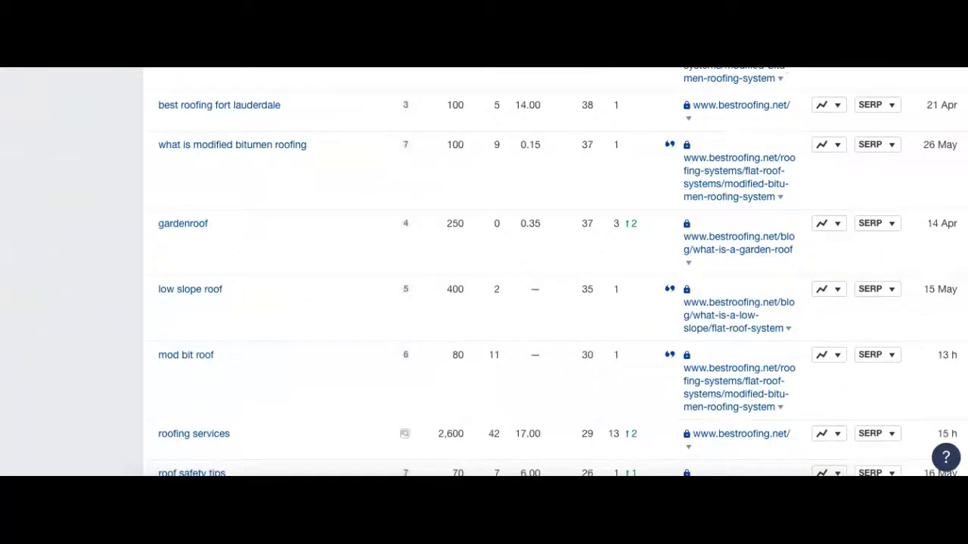
{"action": "scroll", "coordinate": [484, 272], "scroll_direction": "down", "scroll_amount": 2}
{"action": "scroll", "coordinate": [484, 272], "scroll_direction": "down", "scroll_amount": 1}
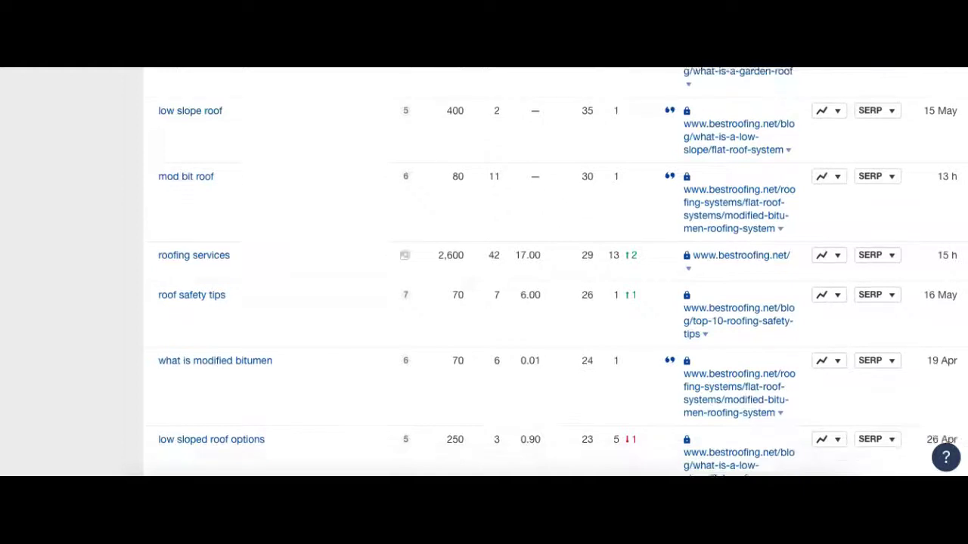
{"action": "scroll", "coordinate": [483, 272], "scroll_direction": "down", "scroll_amount": 2}
{"action": "scroll", "coordinate": [484, 272], "scroll_direction": "down", "scroll_amount": 2}
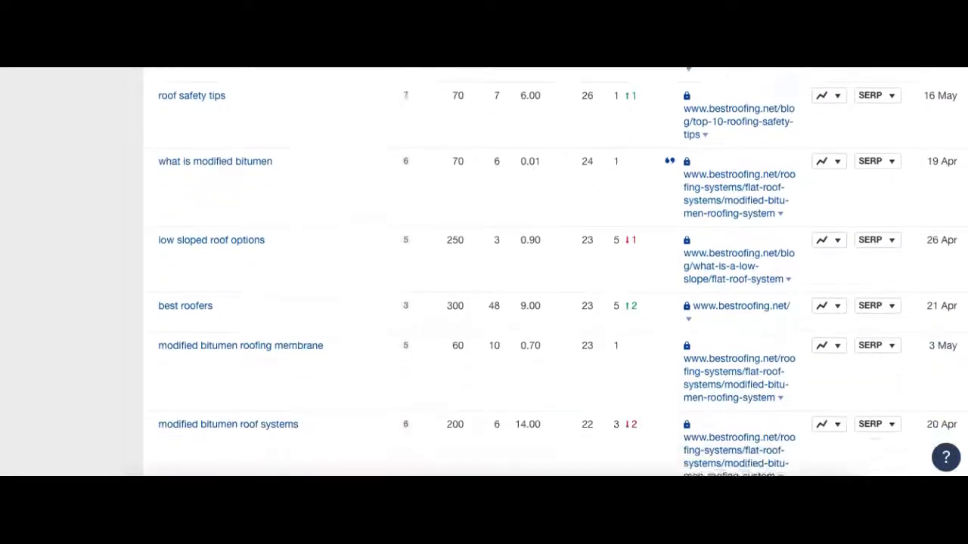
{"action": "scroll", "coordinate": [484, 272], "scroll_direction": "down", "scroll_amount": 2}
{"action": "scroll", "coordinate": [484, 272], "scroll_direction": "down", "scroll_amount": 4}
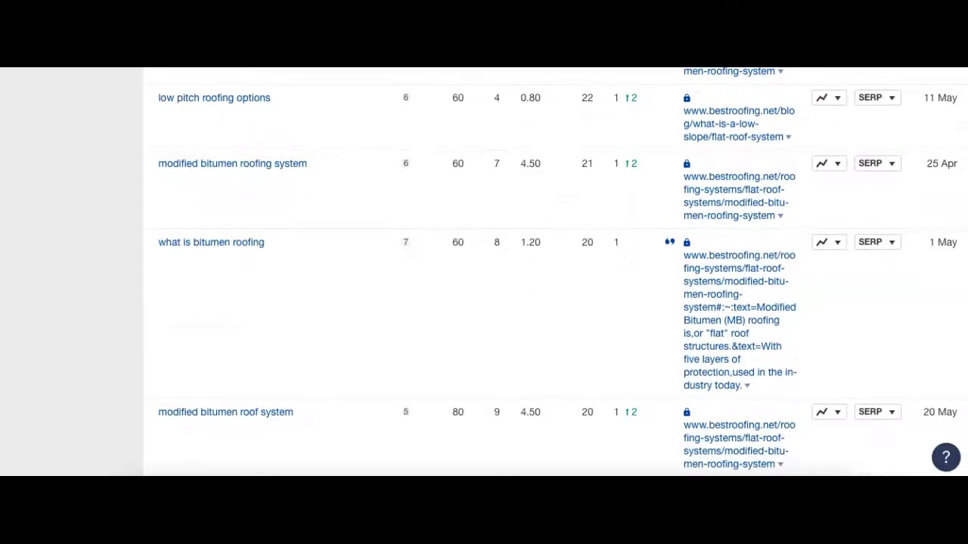
{"action": "scroll", "coordinate": [484, 272], "scroll_direction": "down", "scroll_amount": 2}
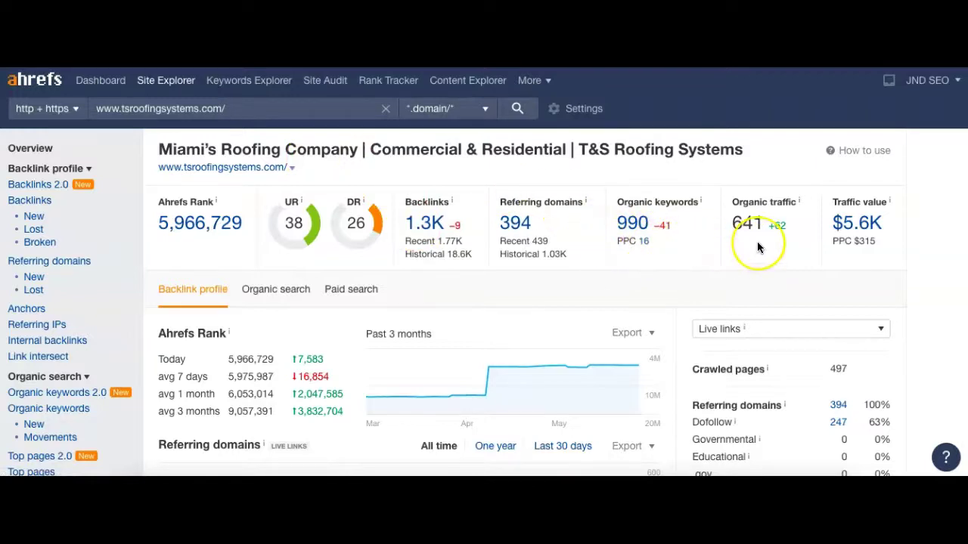
Open tsroofingsystems.com's 990 organic keywords and highlight the top keyword 'roofing miami florida'.
{"action": "left_click", "coordinate": [635, 226]}
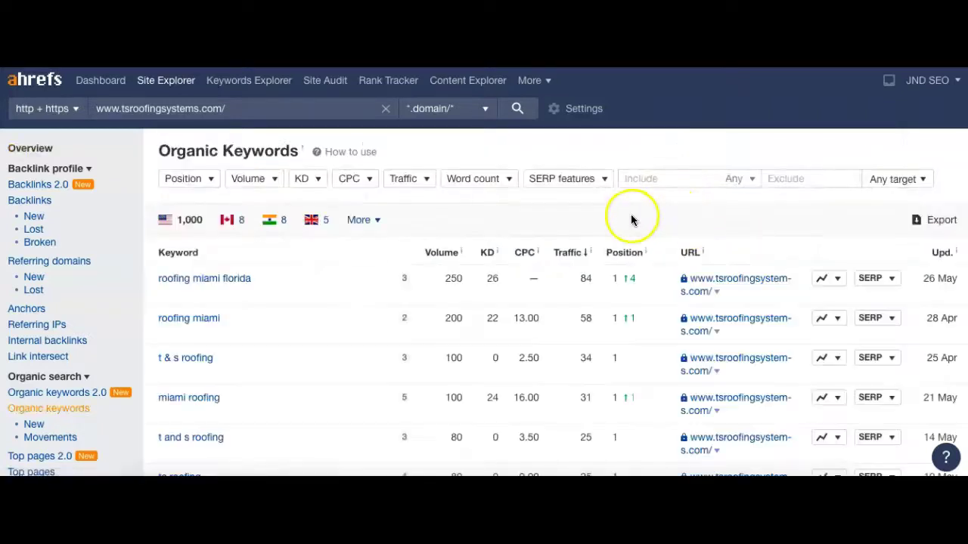
{"action": "scroll", "coordinate": [813, 140], "scroll_direction": "down", "scroll_amount": 3}
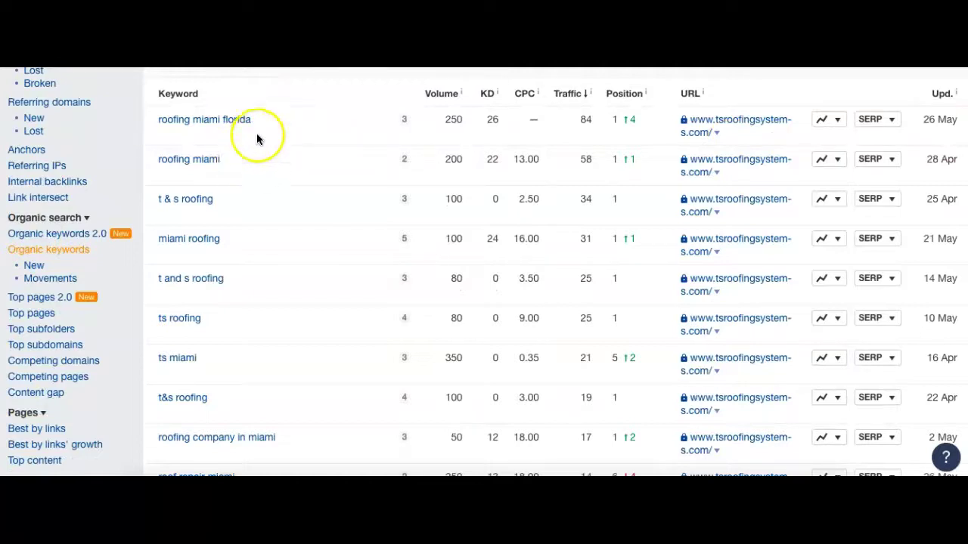
{"action": "left_click_drag", "start_coordinate": [256, 121], "coordinate": [156, 119]}
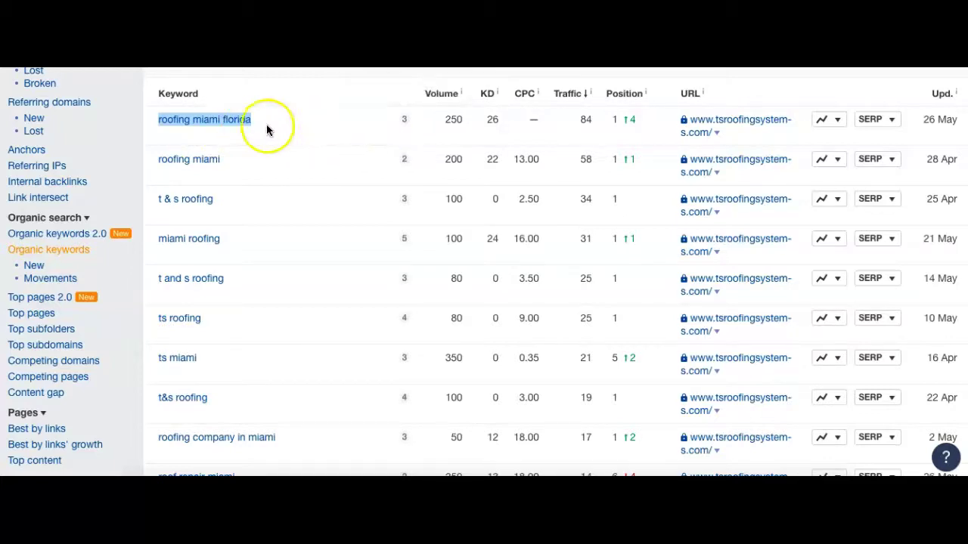
{"action": "double_click", "coordinate": [454, 119]}
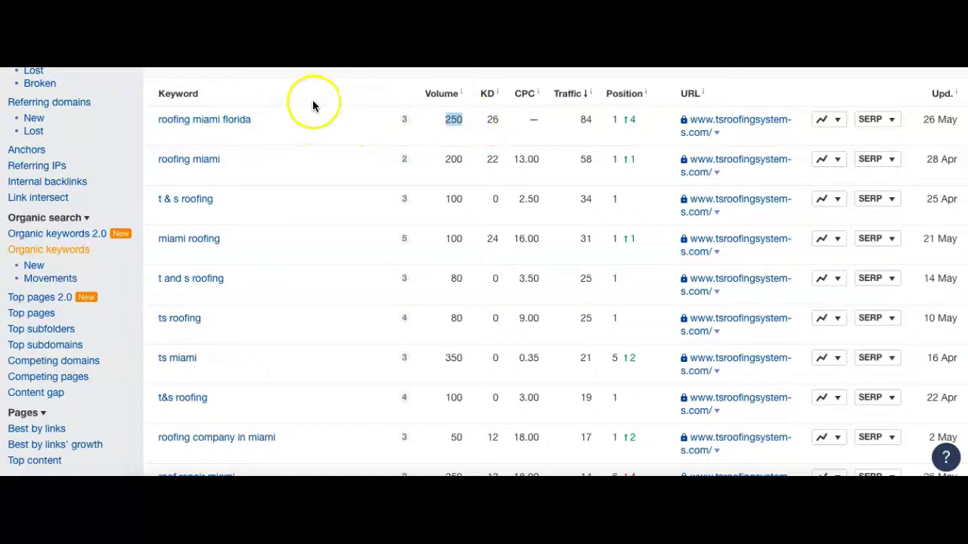
{"action": "double_click", "coordinate": [614, 120]}
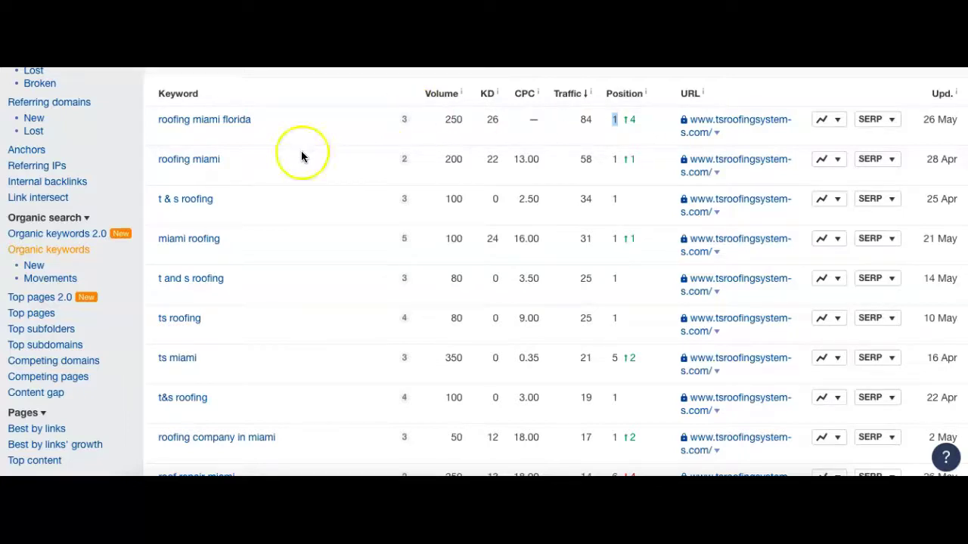
{"action": "left_click_drag", "start_coordinate": [223, 165], "coordinate": [152, 160]}
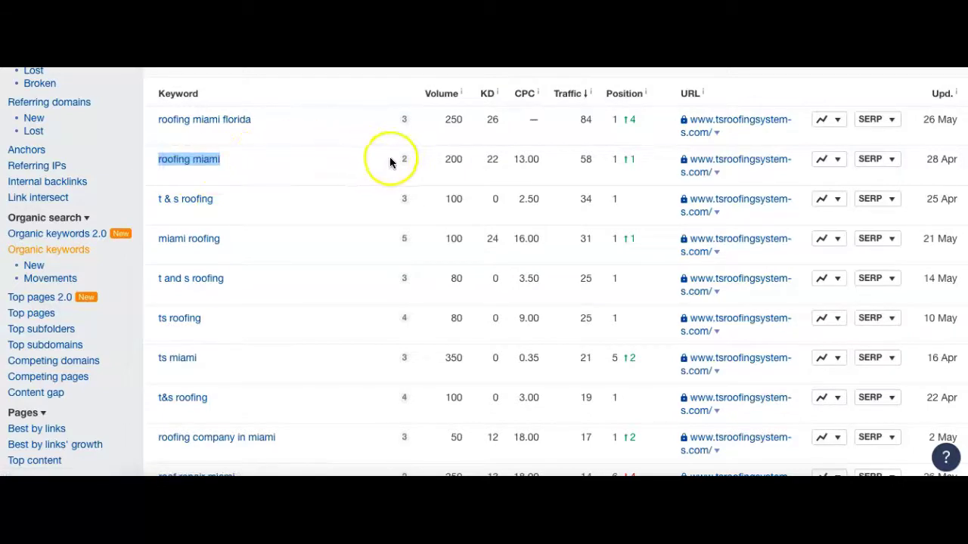
{"action": "left_click_drag", "start_coordinate": [474, 162], "coordinate": [442, 164]}
{"action": "left_click_drag", "start_coordinate": [624, 159], "coordinate": [607, 159]}
{"action": "left_click_drag", "start_coordinate": [233, 210], "coordinate": [130, 199]}
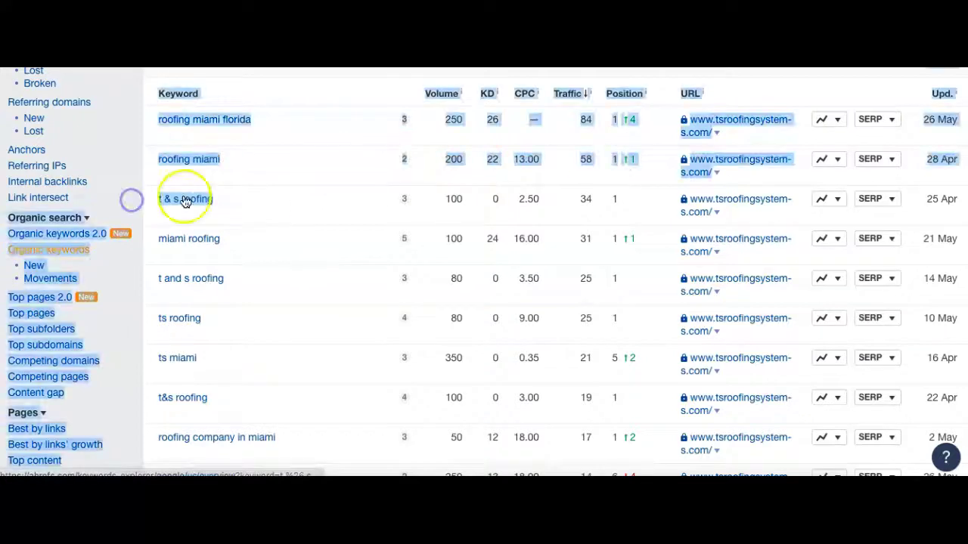
{"action": "left_click", "coordinate": [260, 210]}
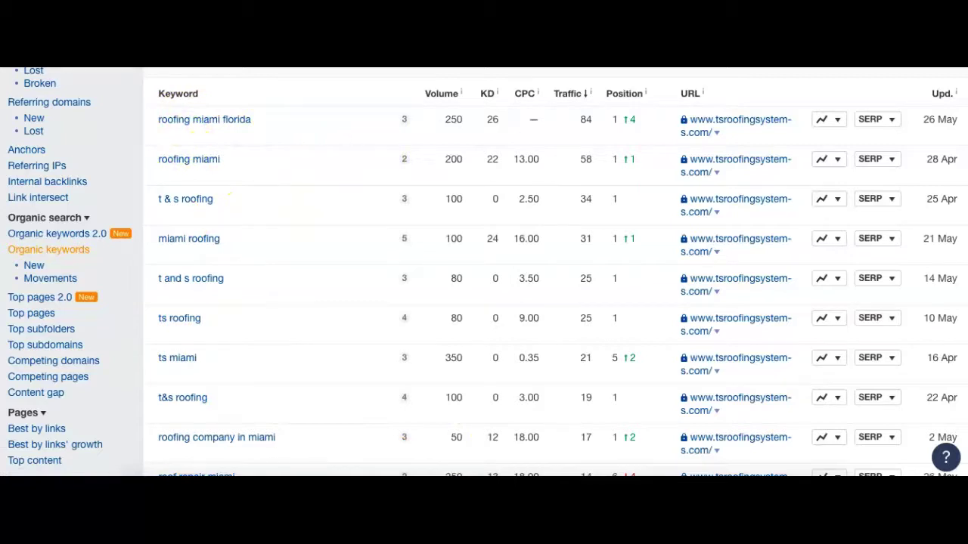
Scroll through tsroofingsystems.com's keyword table, then go back to its site Overview.
{"action": "scroll", "coordinate": [484, 273], "scroll_direction": "down", "scroll_amount": 3}
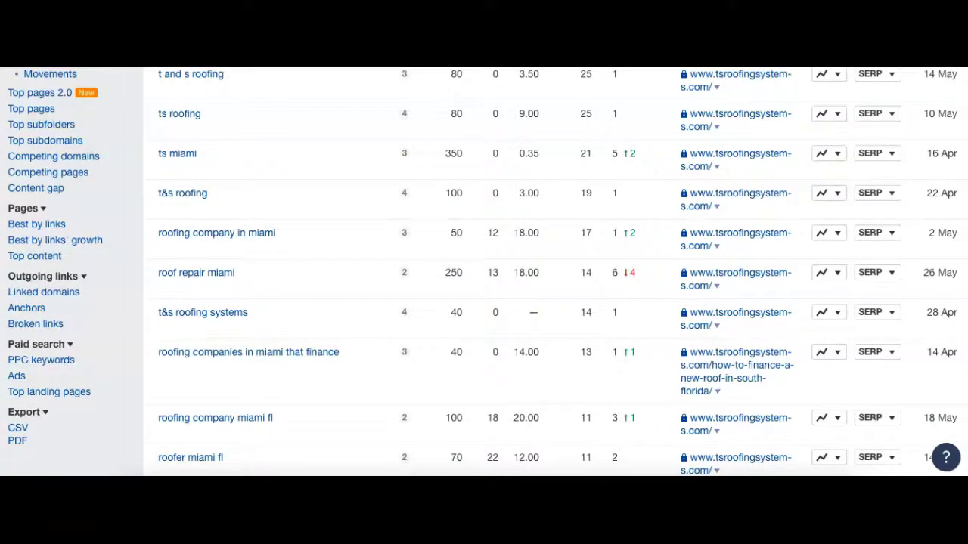
{"action": "scroll", "coordinate": [681, 291], "scroll_direction": "down", "scroll_amount": 1}
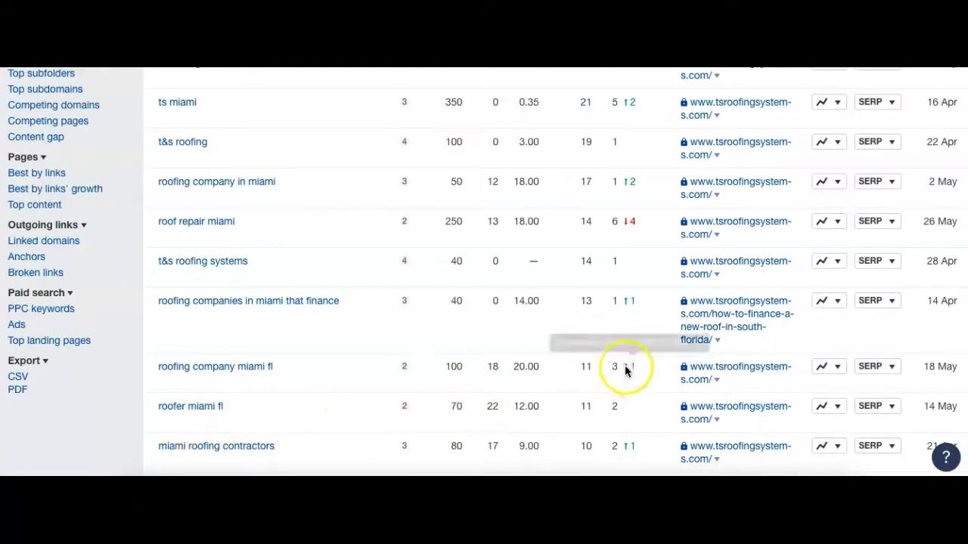
{"action": "scroll", "coordinate": [483, 272], "scroll_direction": "up", "scroll_amount": 10}
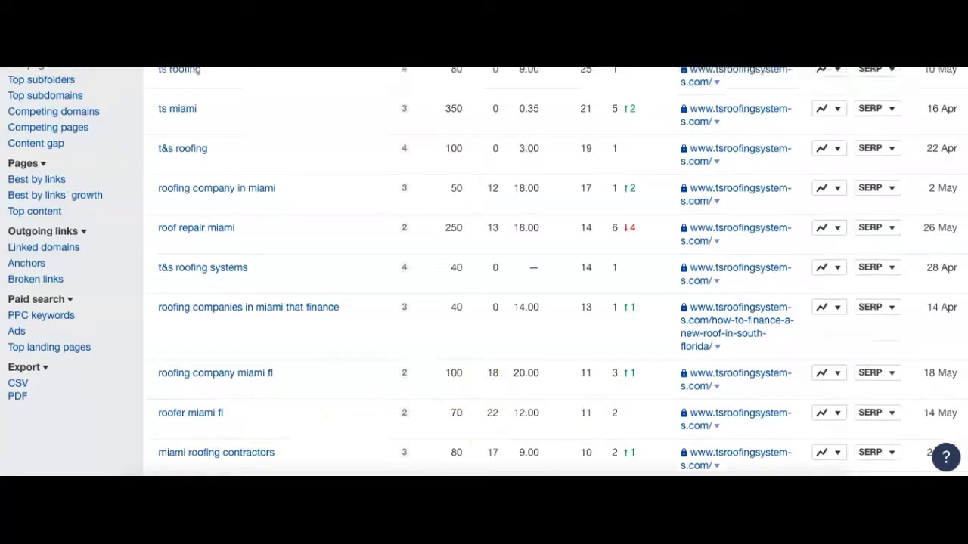
{"action": "left_click", "coordinate": [28, 149]}
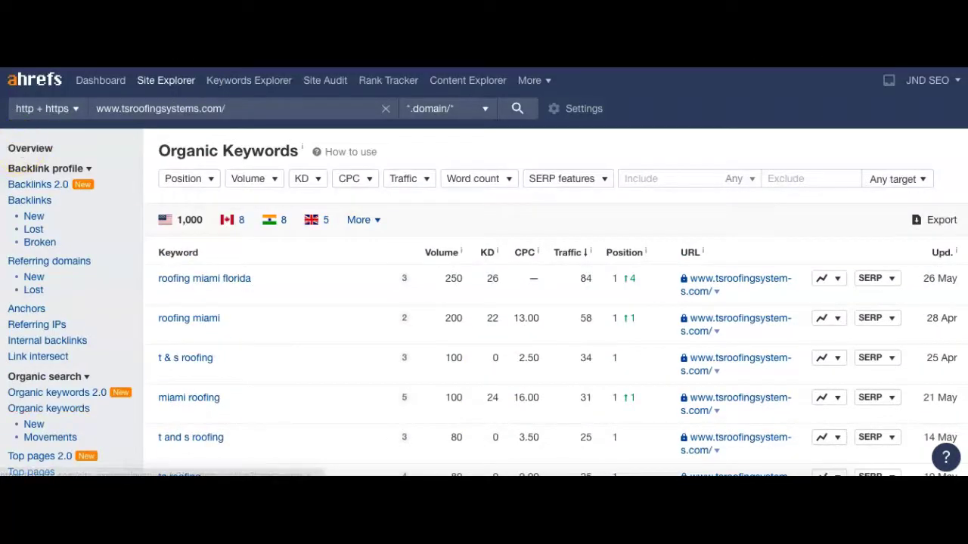